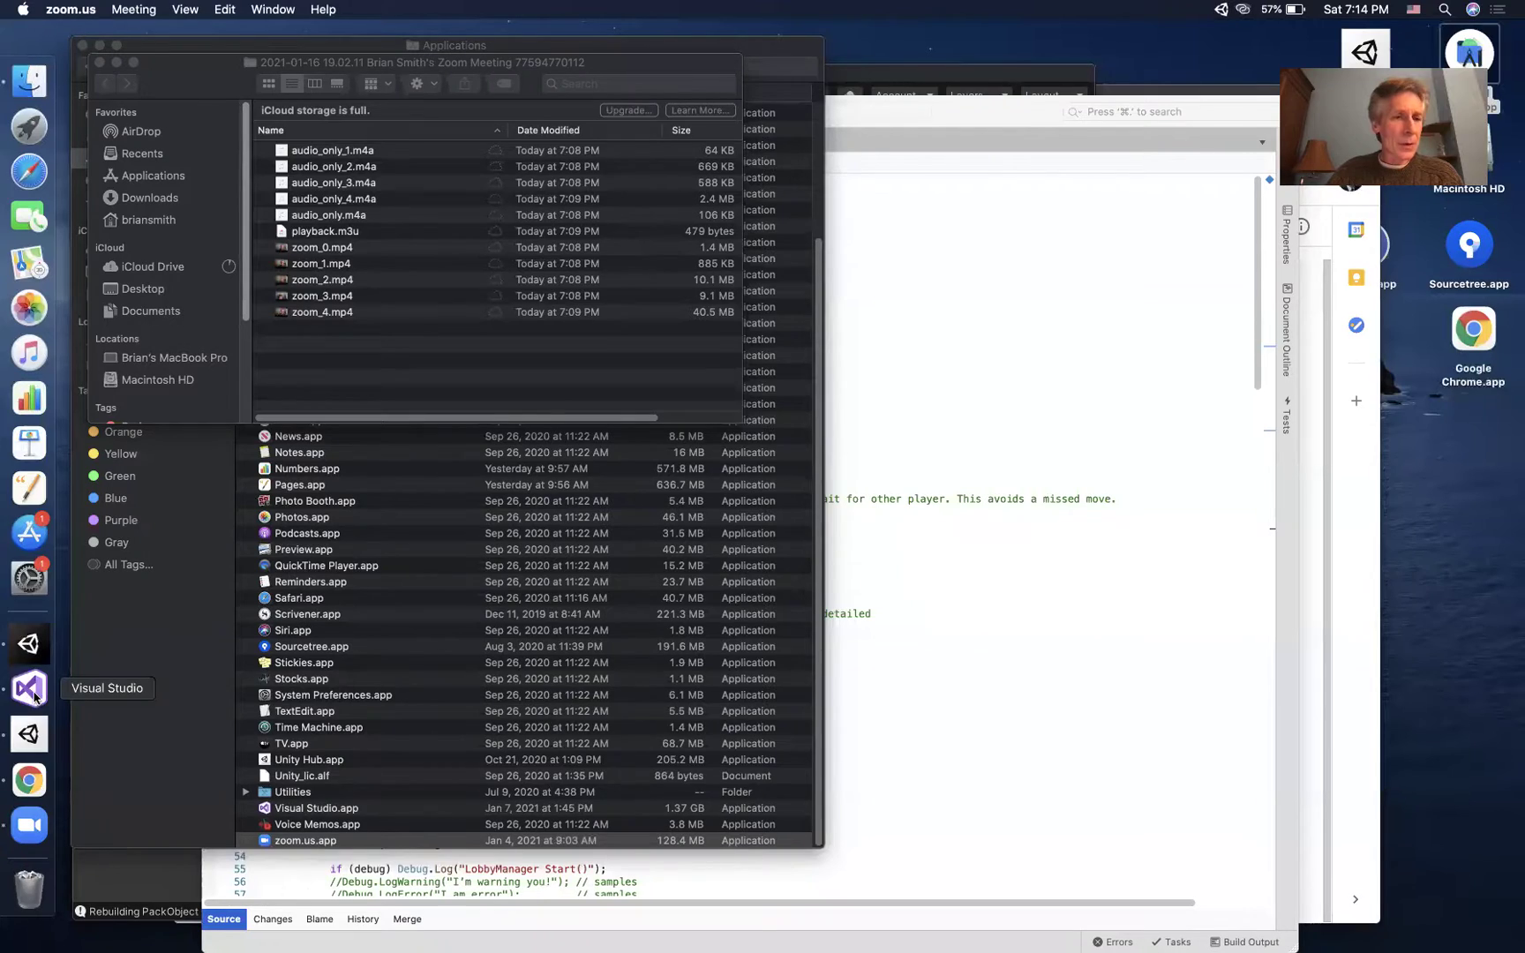
Bring the Visual Studio editor with LobbyManager.cs to the front
{"action": "left_click", "coordinate": [30, 688]}
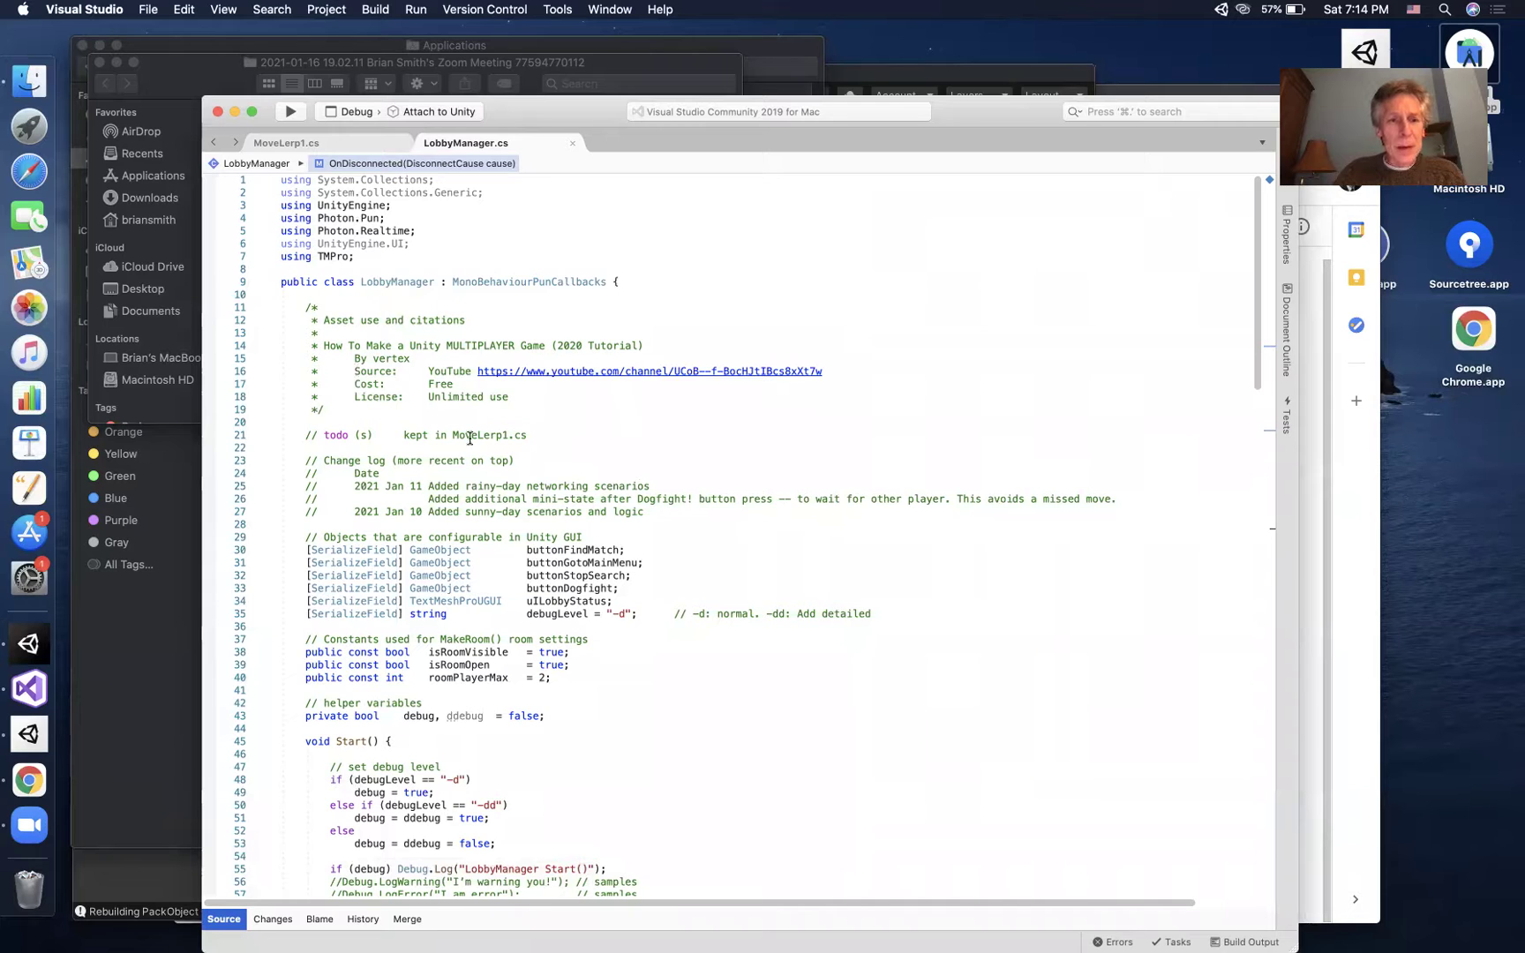
Highlight the 'Asset use and citations' comment block in LobbyManager.cs
{"action": "left_click_drag", "start_coordinate": [350, 319], "coordinate": [525, 411]}
{"action": "scroll", "coordinate": [426, 456], "scroll_direction": "down", "scroll_amount": 3}
{"action": "scroll", "coordinate": [427, 455], "scroll_direction": "down", "scroll_amount": 2}
{"action": "scroll", "coordinate": [599, 469], "scroll_direction": "down", "scroll_amount": 4}
{"action": "scroll", "coordinate": [504, 495], "scroll_direction": "down", "scroll_amount": 5}
{"action": "scroll", "coordinate": [506, 494], "scroll_direction": "down", "scroll_amount": 3}
{"action": "scroll", "coordinate": [482, 546], "scroll_direction": "down", "scroll_amount": 4}
{"action": "scroll", "coordinate": [482, 545], "scroll_direction": "down", "scroll_amount": 3}
{"action": "mouse_move", "coordinate": [715, 490]}
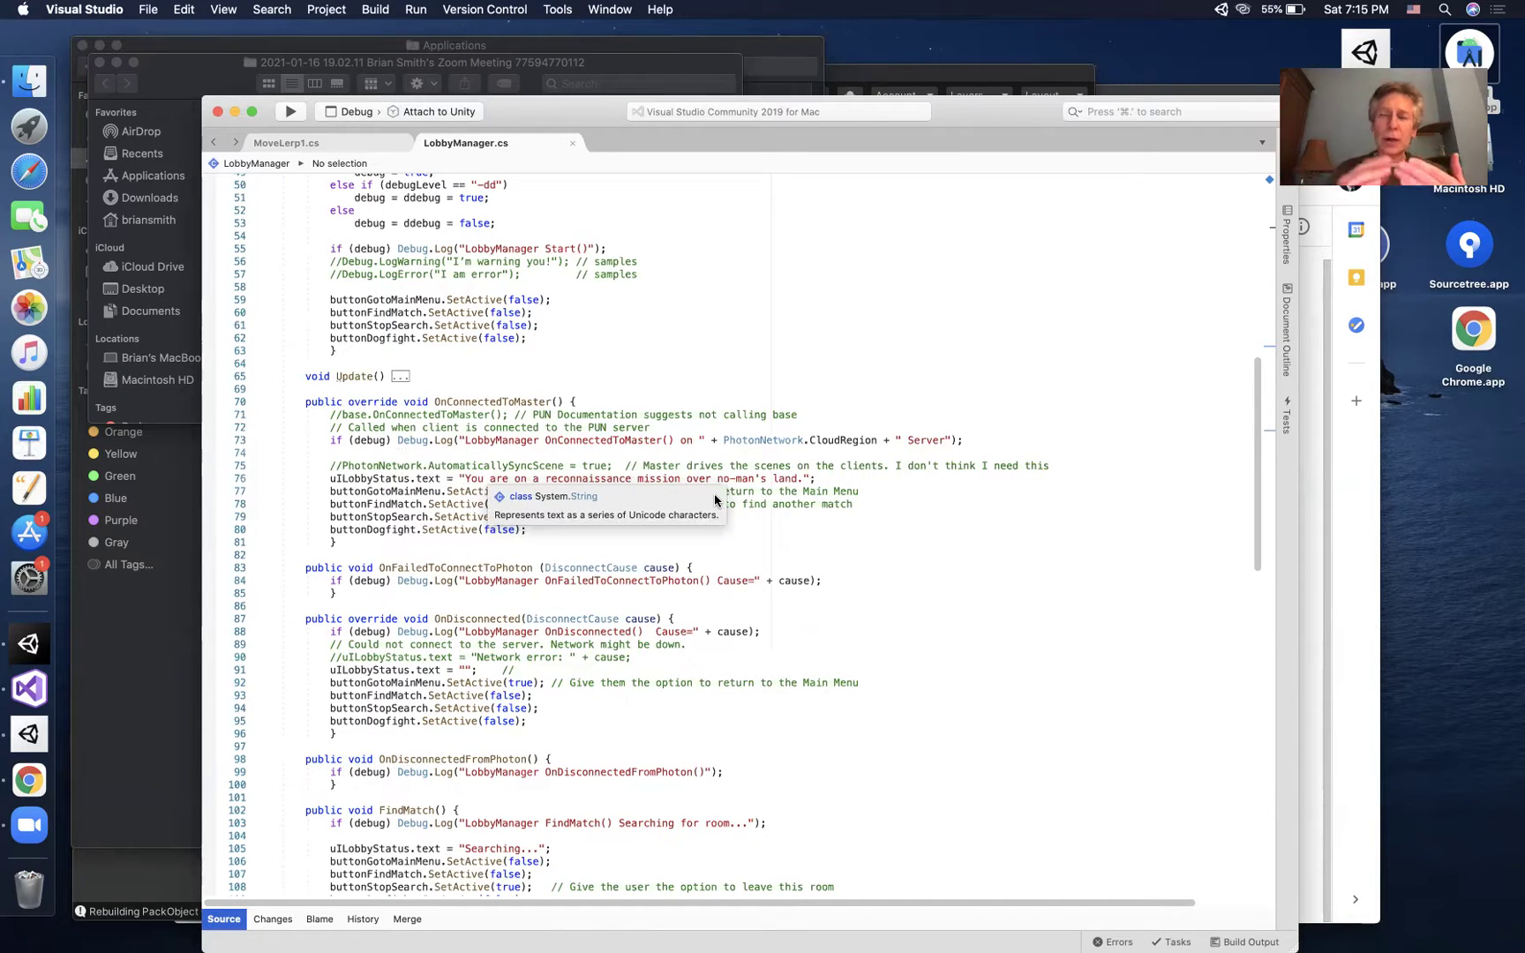
{"action": "scroll", "coordinate": [548, 579], "scroll_direction": "down", "scroll_amount": 3}
{"action": "scroll", "coordinate": [608, 570], "scroll_direction": "down", "scroll_amount": 5}
{"action": "scroll", "coordinate": [574, 467], "scroll_direction": "down", "scroll_amount": 3}
{"action": "scroll", "coordinate": [545, 585], "scroll_direction": "down", "scroll_amount": 4}
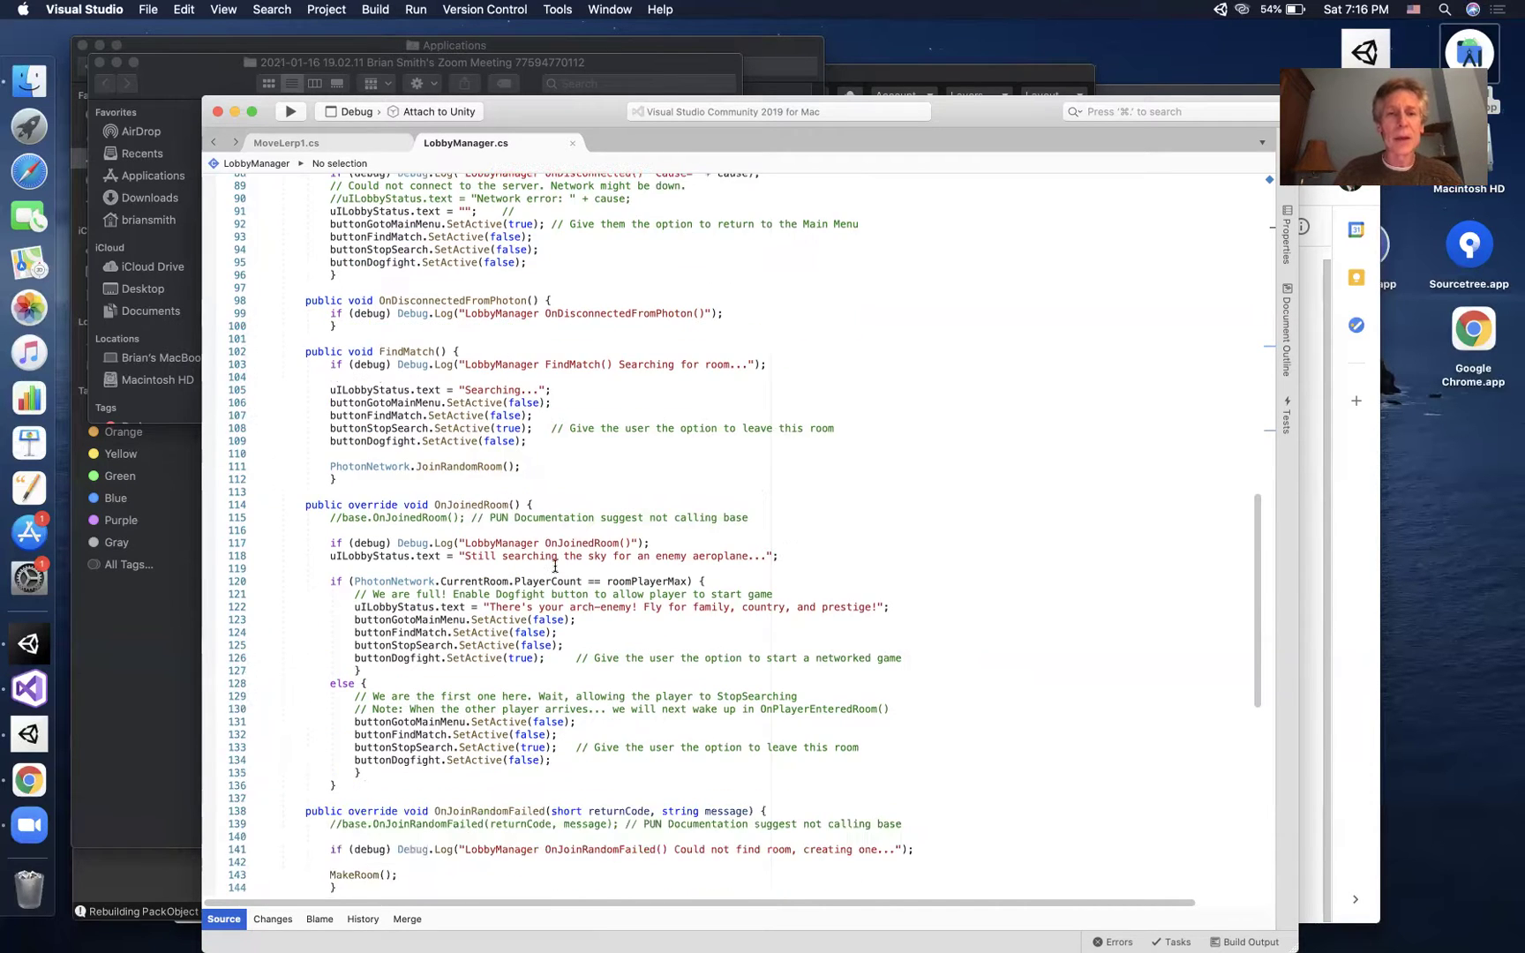
{"action": "scroll", "coordinate": [548, 577], "scroll_direction": "down", "scroll_amount": 2}
{"action": "scroll", "coordinate": [554, 567], "scroll_direction": "down", "scroll_amount": 2}
Highlight roomPlayerMax in OnJoinedRoom's full-room check on line 120
{"action": "double_click", "coordinate": [650, 516]}
{"action": "scroll", "coordinate": [569, 670], "scroll_direction": "down", "scroll_amount": 7}
{"action": "scroll", "coordinate": [392, 612], "scroll_direction": "down", "scroll_amount": 3}
Highlight isRoomOpen and roomPlayerMax, then buttonDogfight and true on line 178
{"action": "left_click", "coordinate": [454, 548]}
{"action": "left_click", "coordinate": [468, 561]}
{"action": "double_click", "coordinate": [480, 571]}
{"action": "scroll", "coordinate": [560, 612], "scroll_direction": "down", "scroll_amount": 5}
{"action": "scroll", "coordinate": [496, 530], "scroll_direction": "down", "scroll_amount": 5}
{"action": "double_click", "coordinate": [379, 559]}
{"action": "double_click", "coordinate": [500, 560]}
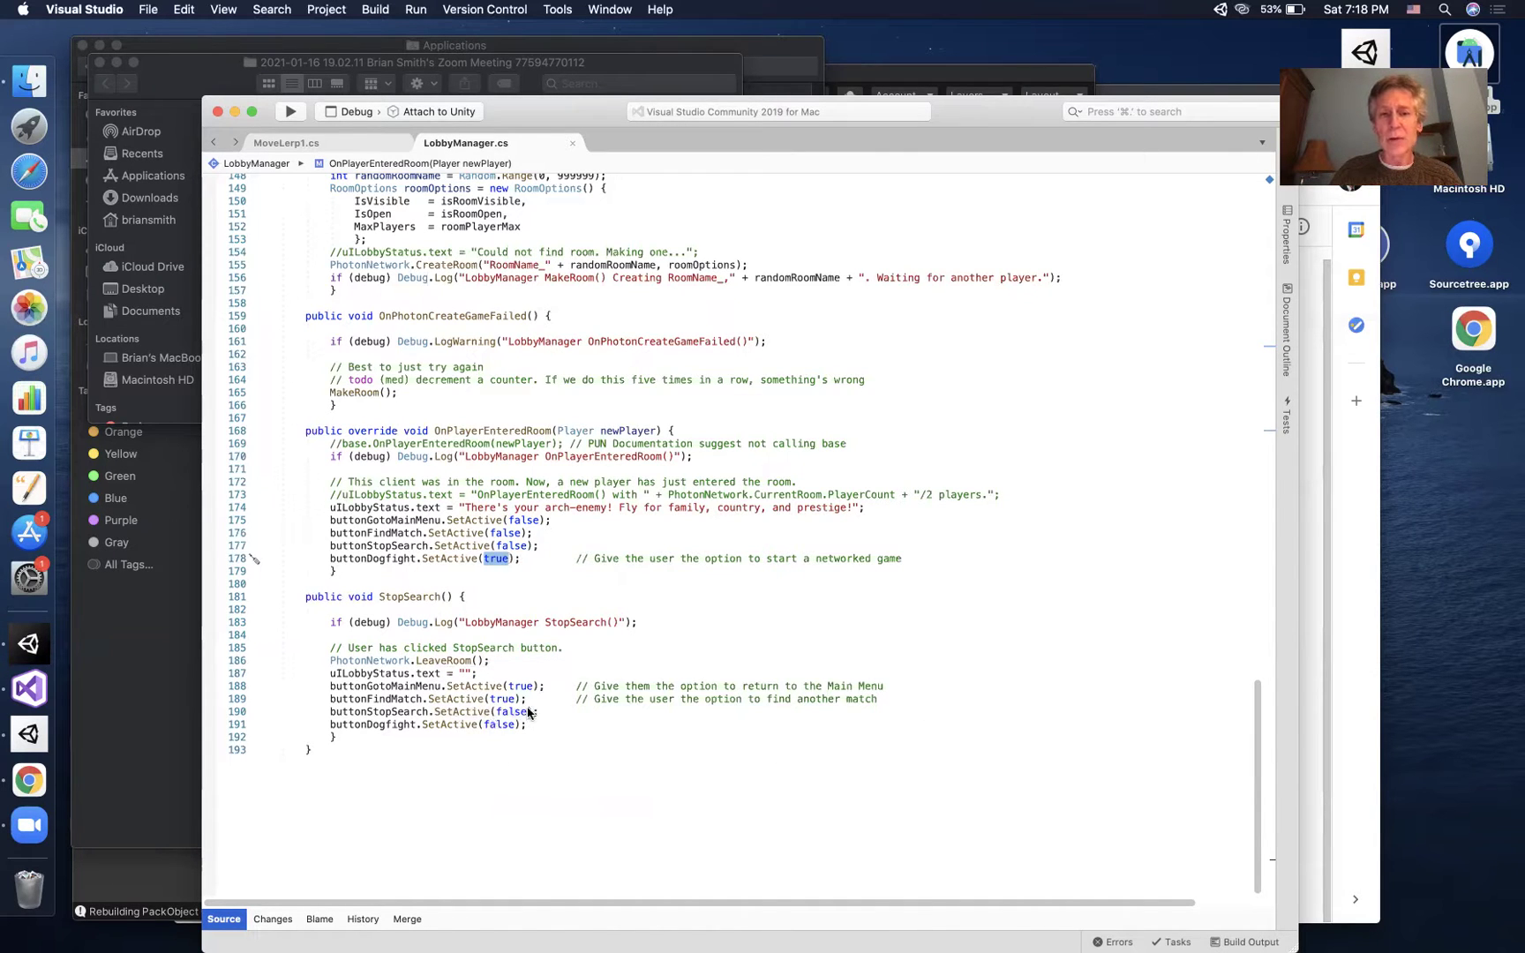
{"action": "scroll", "coordinate": [552, 455], "scroll_direction": "up", "scroll_amount": 5}
{"action": "scroll", "coordinate": [551, 455], "scroll_direction": "up", "scroll_amount": 5}
{"action": "scroll", "coordinate": [551, 454], "scroll_direction": "down", "scroll_amount": 10}
{"action": "scroll", "coordinate": [551, 454], "scroll_direction": "up", "scroll_amount": 2}
{"action": "scroll", "coordinate": [512, 323], "scroll_direction": "up", "scroll_amount": 3}
Switch to the MoveLerp1.cs tab showing ActionStartNetworkPlay()
{"action": "left_click", "coordinate": [313, 143]}
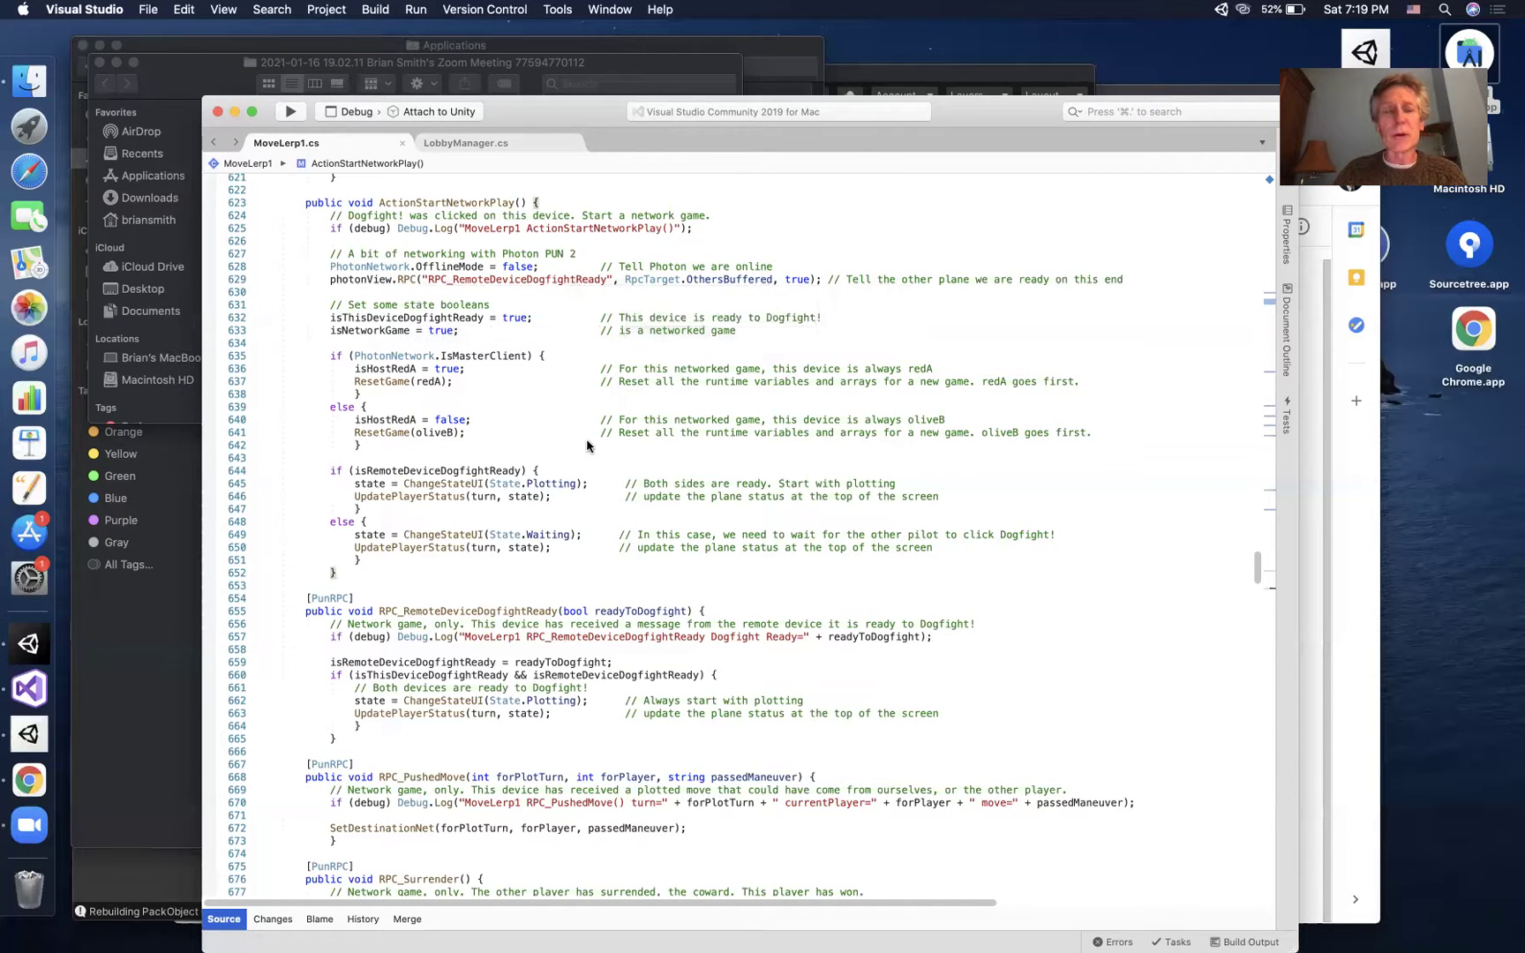
{"action": "mouse_move", "coordinate": [506, 357]}
{"action": "mouse_move", "coordinate": [550, 535]}
{"action": "scroll", "coordinate": [724, 512], "scroll_direction": "down", "scroll_amount": 4}
{"action": "scroll", "coordinate": [724, 511], "scroll_direction": "down", "scroll_amount": 4}
{"action": "double_click", "coordinate": [470, 303]}
{"action": "double_click", "coordinate": [657, 304]}
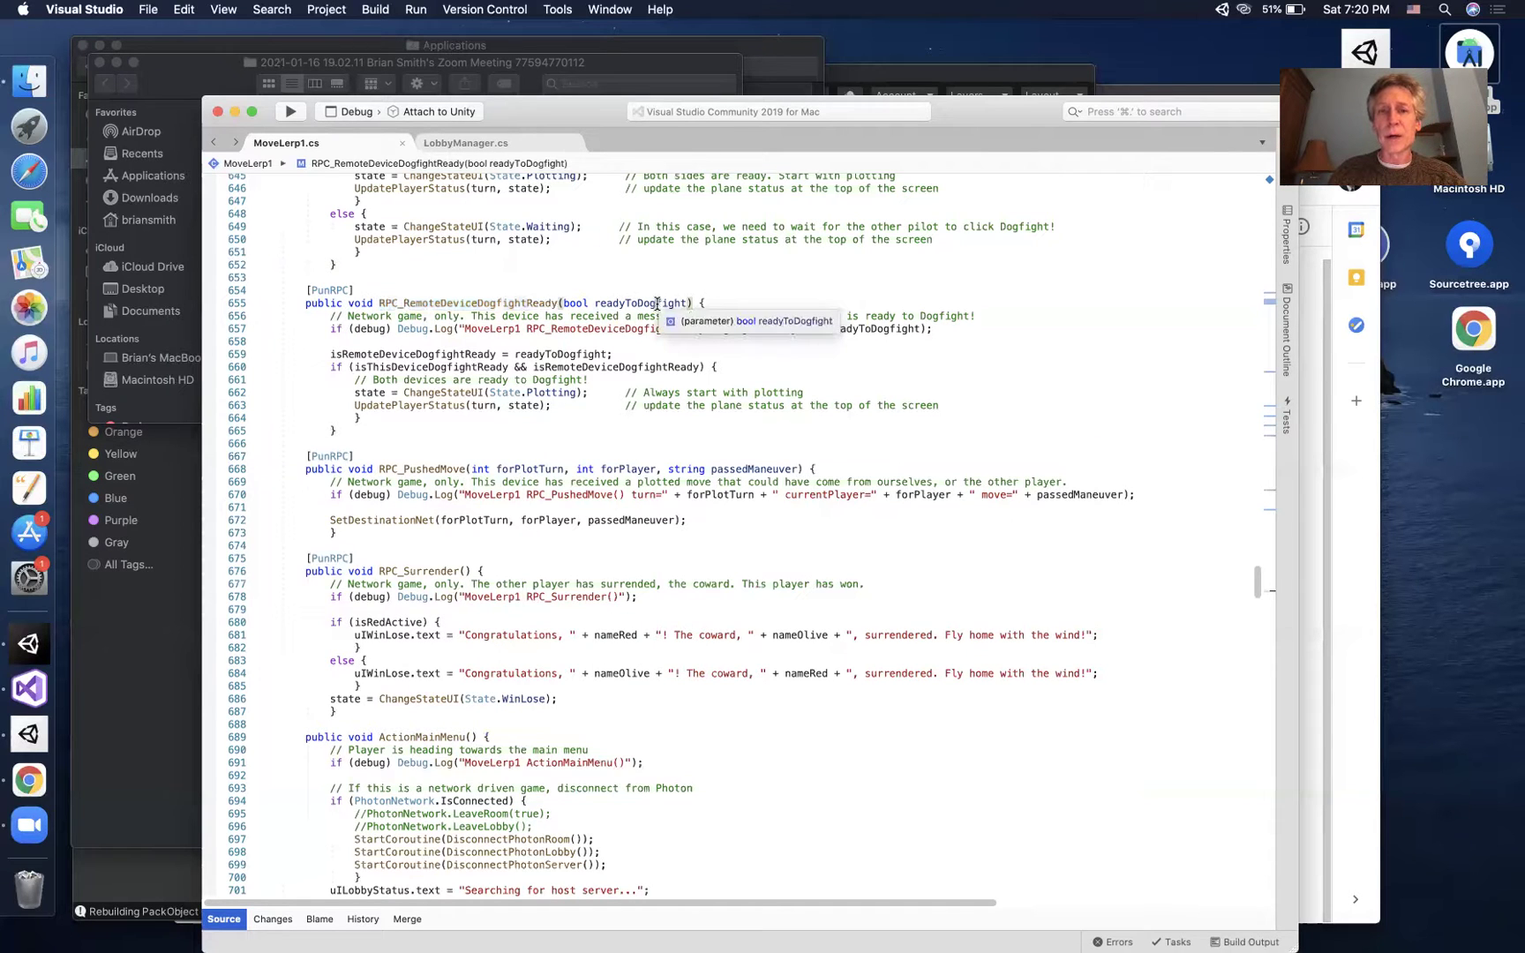
{"action": "double_click", "coordinate": [473, 367]}
{"action": "double_click", "coordinate": [618, 367]}
{"action": "double_click", "coordinate": [563, 392]}
{"action": "double_click", "coordinate": [451, 466]}
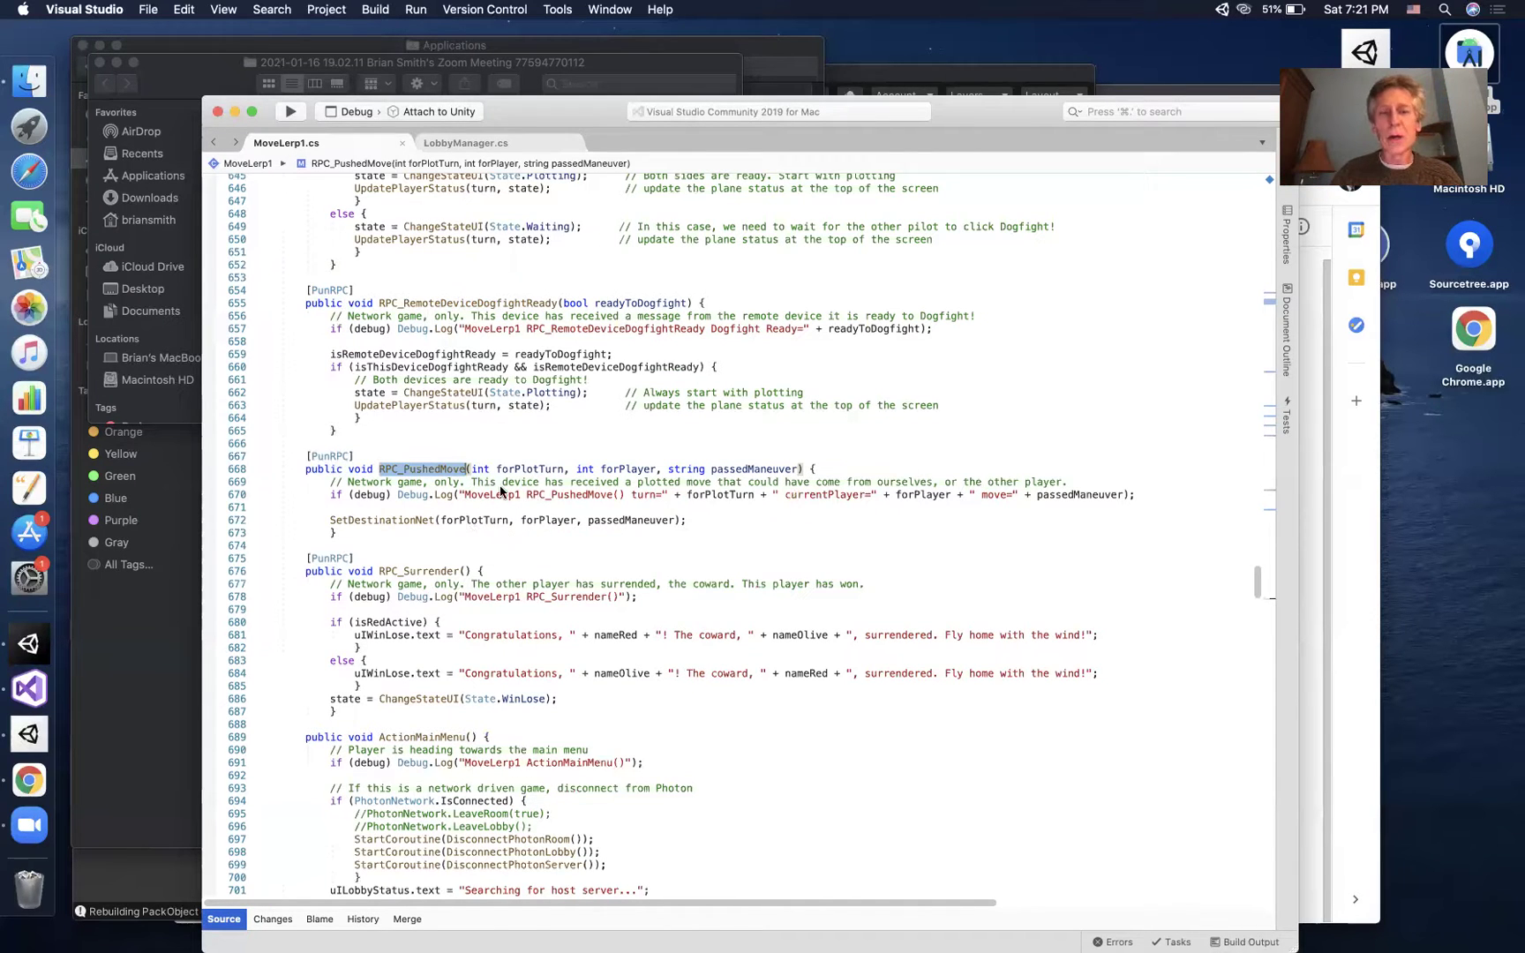
{"action": "double_click", "coordinate": [382, 520]}
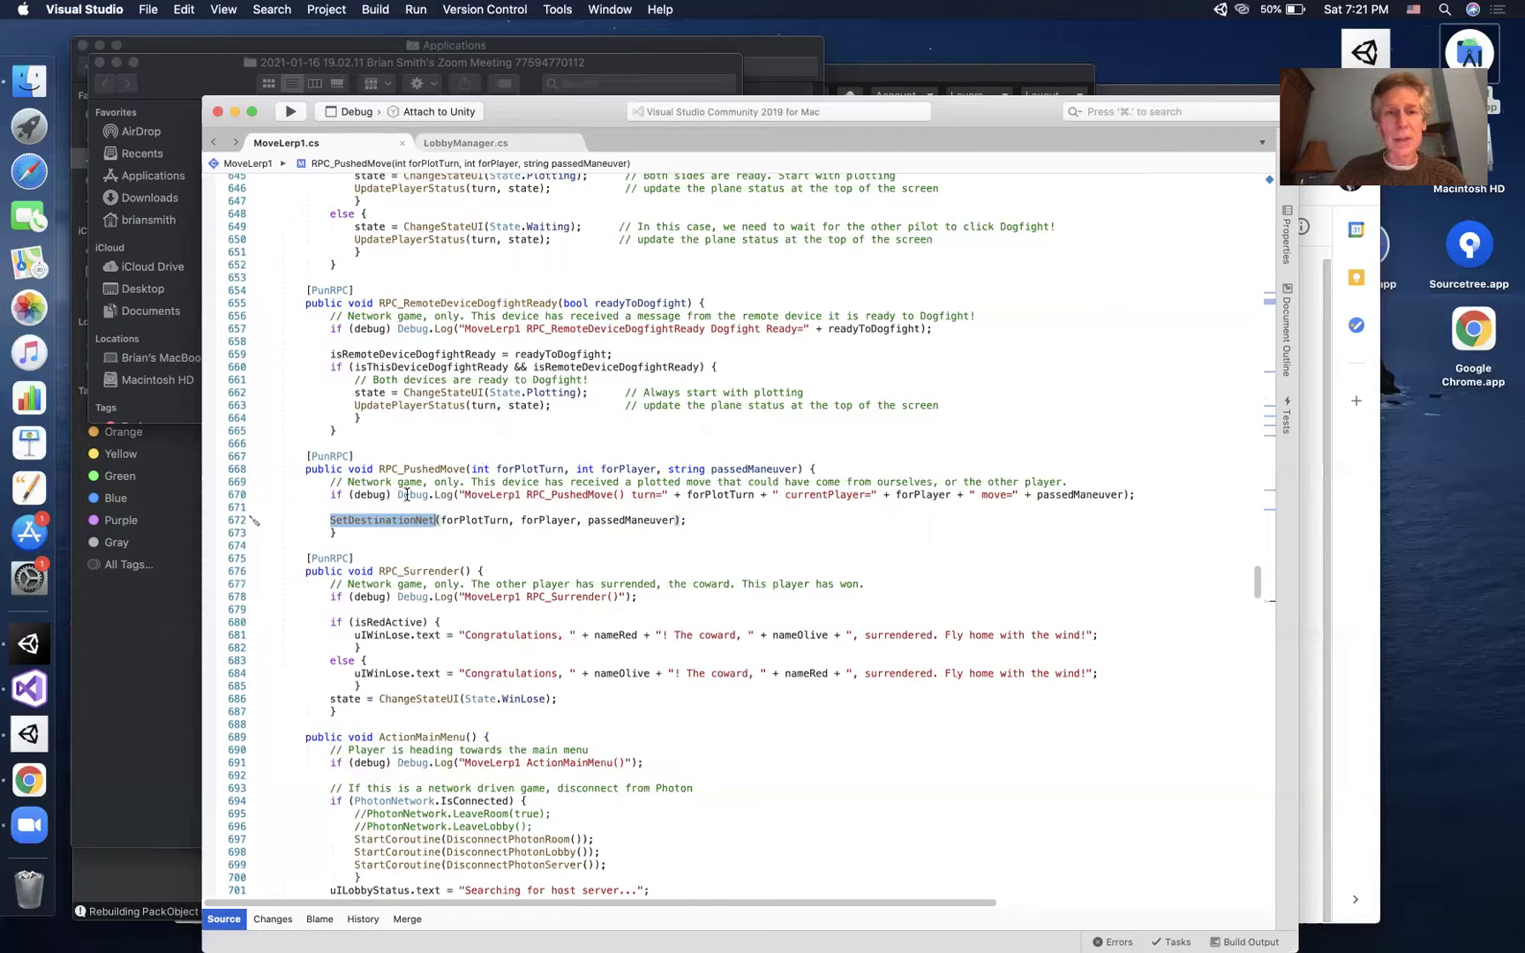
{"action": "double_click", "coordinate": [409, 573]}
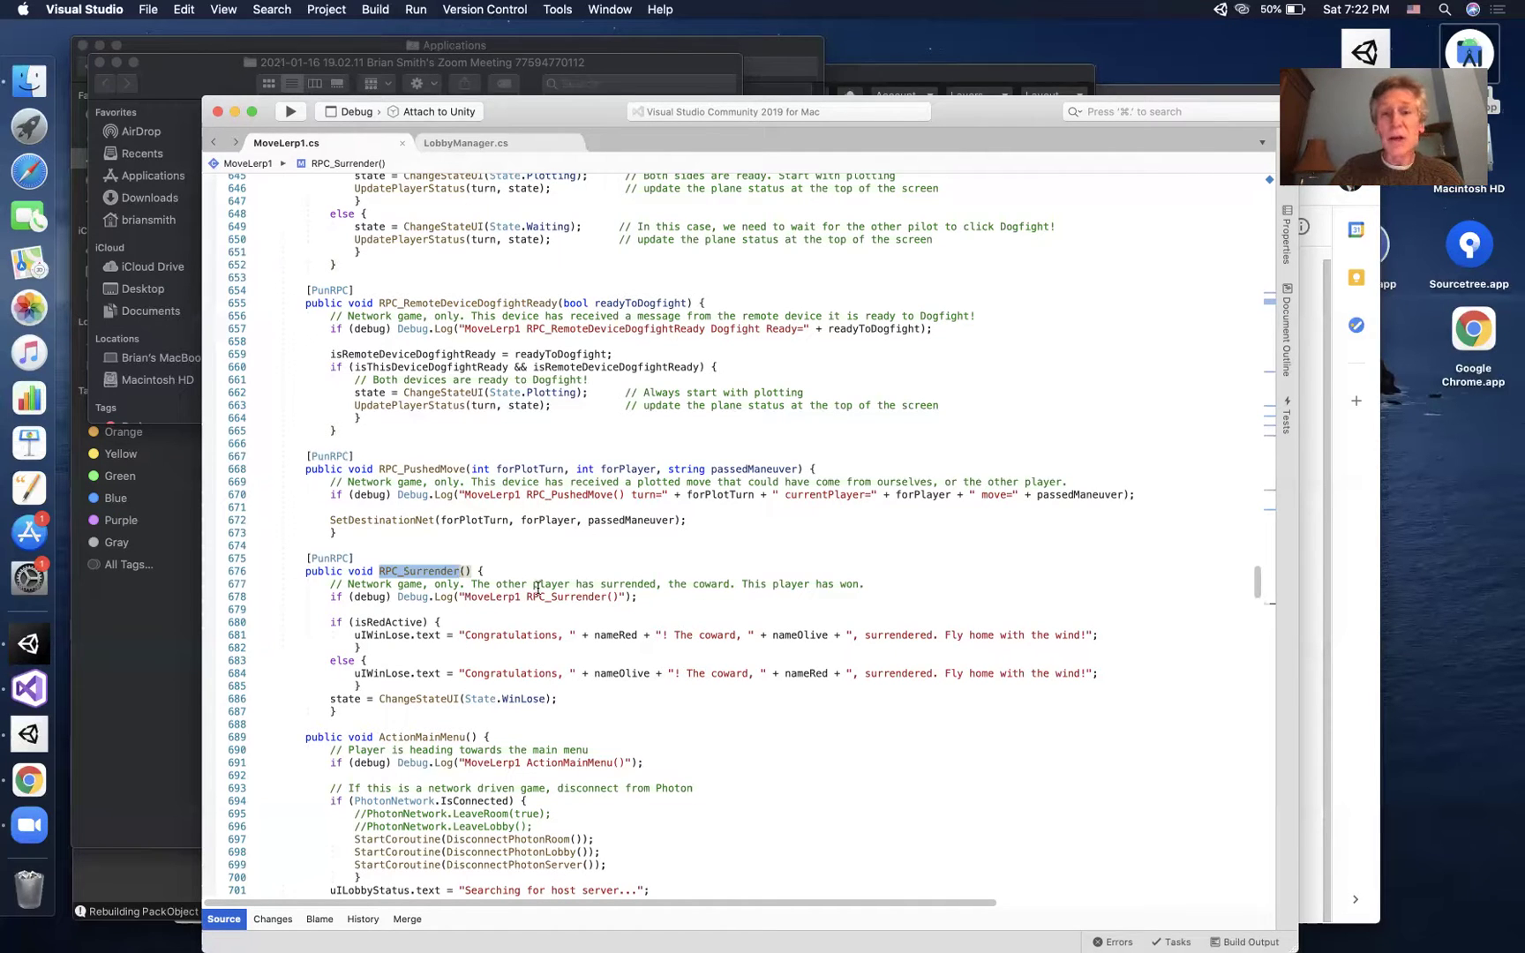
{"action": "left_click_drag", "start_coordinate": [461, 635], "coordinate": [638, 635]}
{"action": "left_click", "coordinate": [387, 635]}
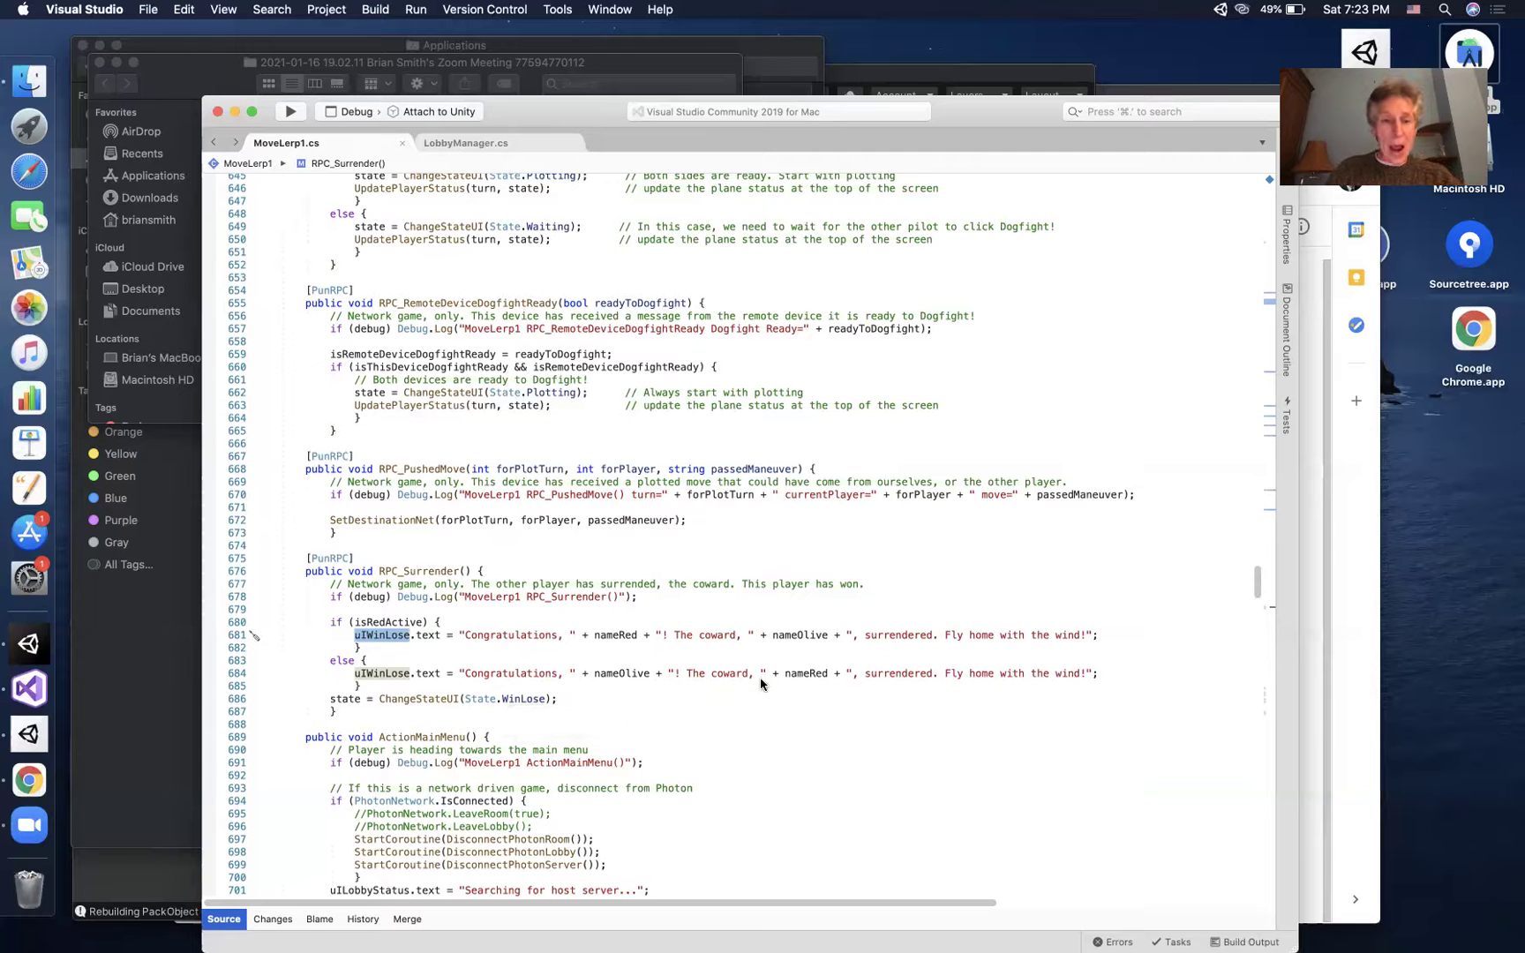
{"action": "scroll", "coordinate": [727, 663], "scroll_direction": "down", "scroll_amount": 3}
{"action": "scroll", "coordinate": [729, 663], "scroll_direction": "down", "scroll_amount": 4}
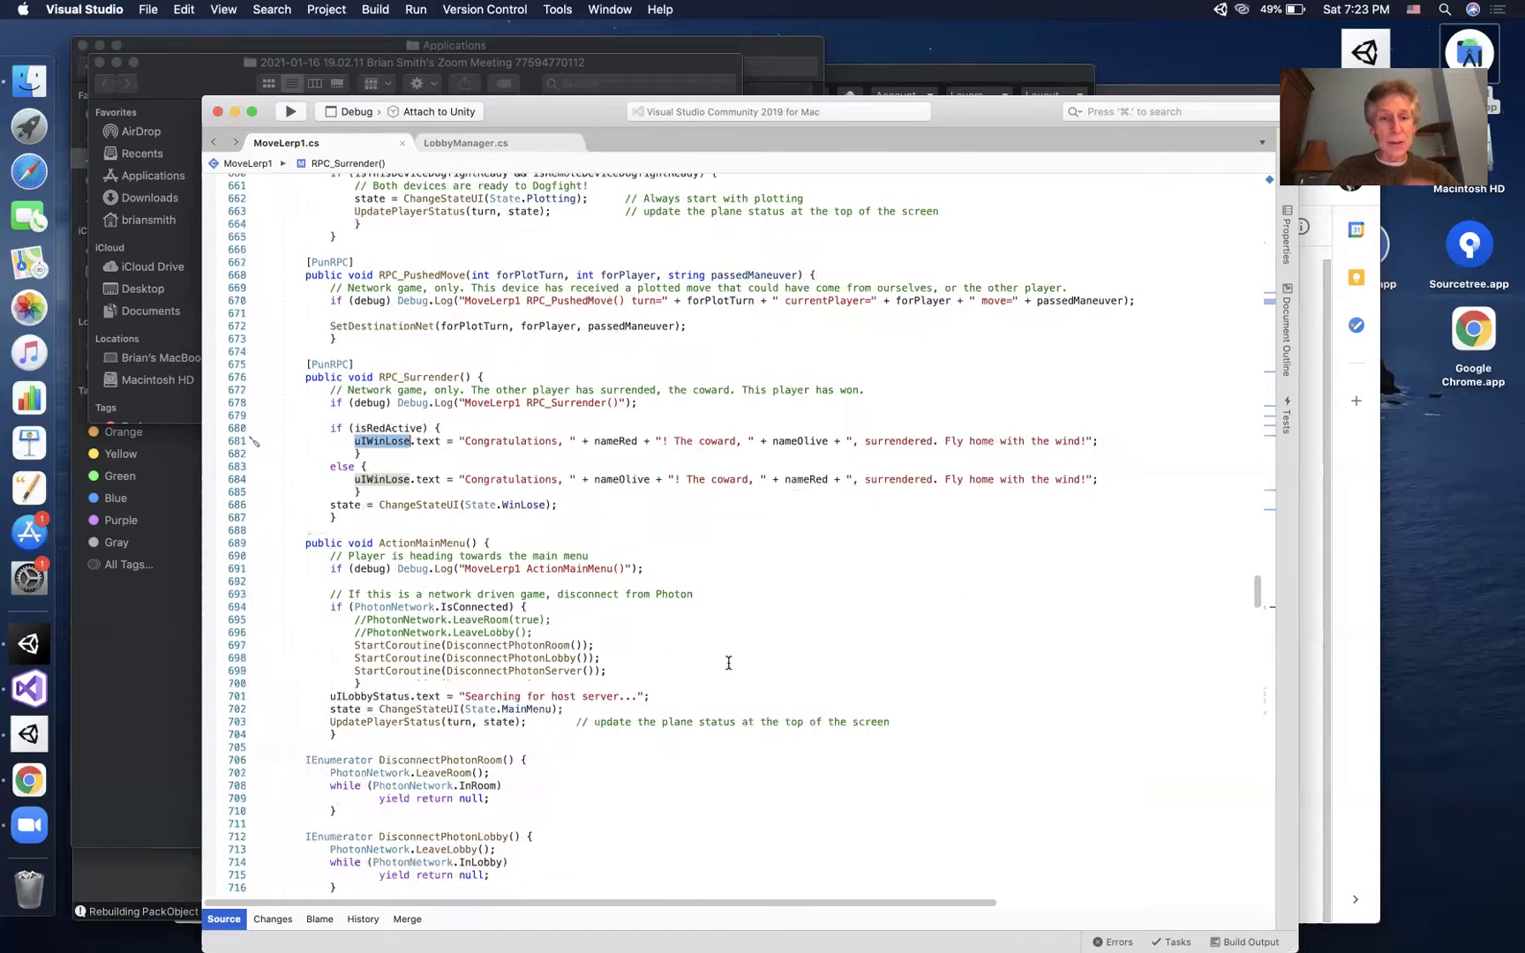
{"action": "scroll", "coordinate": [728, 662], "scroll_direction": "down", "scroll_amount": 4}
{"action": "scroll", "coordinate": [728, 663], "scroll_direction": "down", "scroll_amount": 4}
{"action": "scroll", "coordinate": [728, 663], "scroll_direction": "down", "scroll_amount": 4}
{"action": "scroll", "coordinate": [728, 662], "scroll_direction": "up", "scroll_amount": 4}
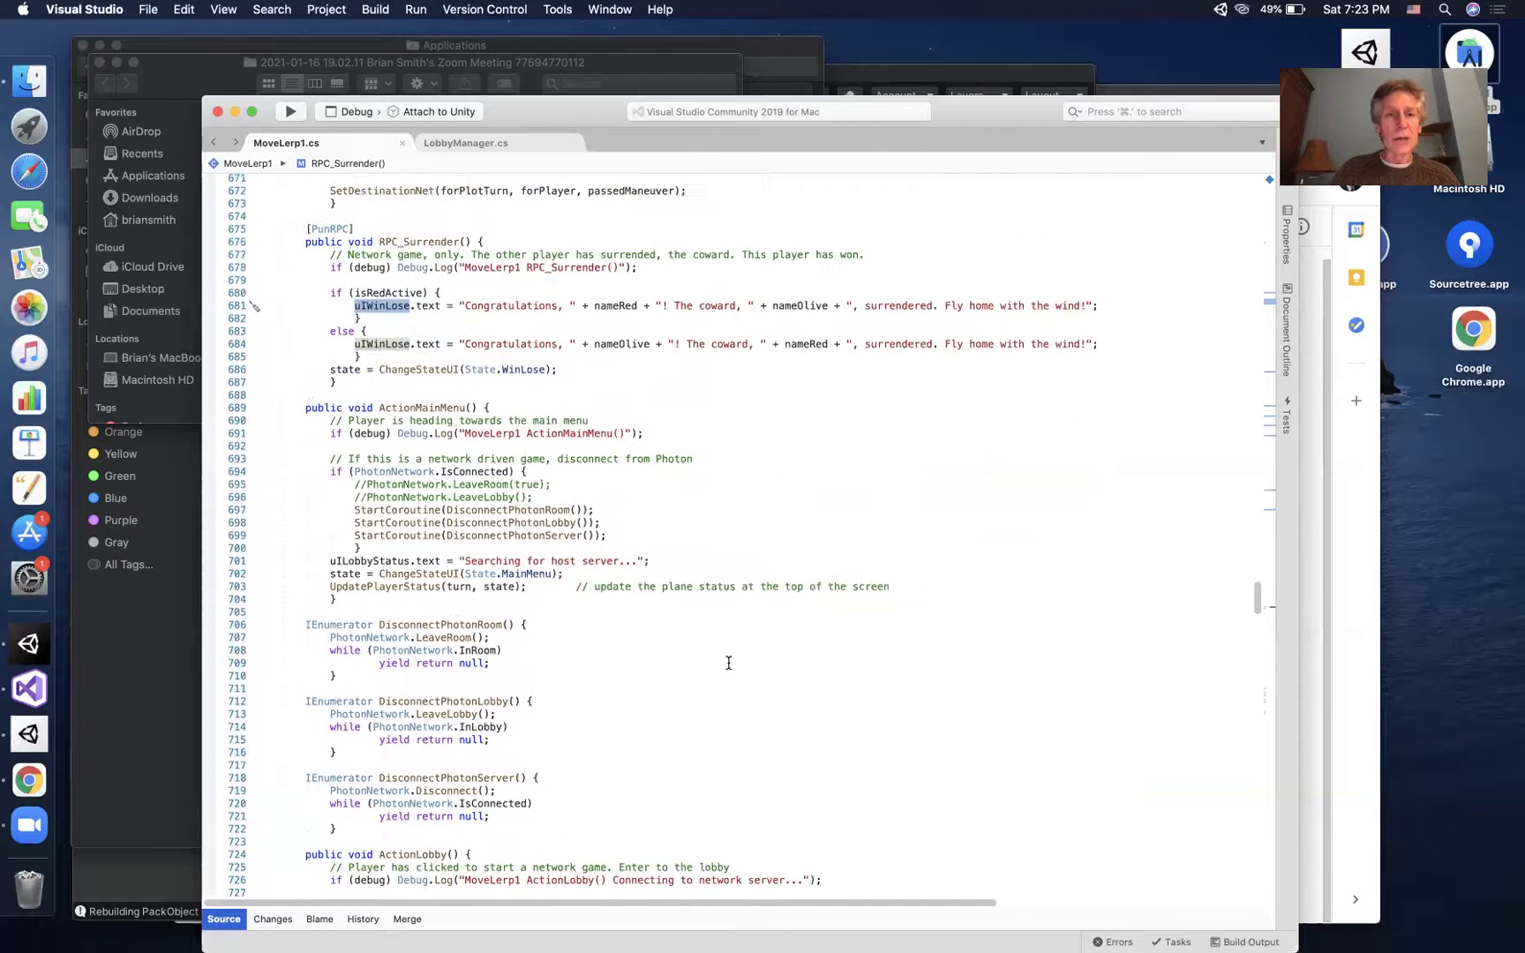
{"action": "scroll", "coordinate": [487, 593], "scroll_direction": "down", "scroll_amount": 5}
{"action": "scroll", "coordinate": [605, 642], "scroll_direction": "down", "scroll_amount": 1}
{"action": "scroll", "coordinate": [605, 642], "scroll_direction": "up", "scroll_amount": 5}
{"action": "scroll", "coordinate": [603, 636], "scroll_direction": "up", "scroll_amount": 3}
{"action": "scroll", "coordinate": [602, 632], "scroll_direction": "up", "scroll_amount": 3}
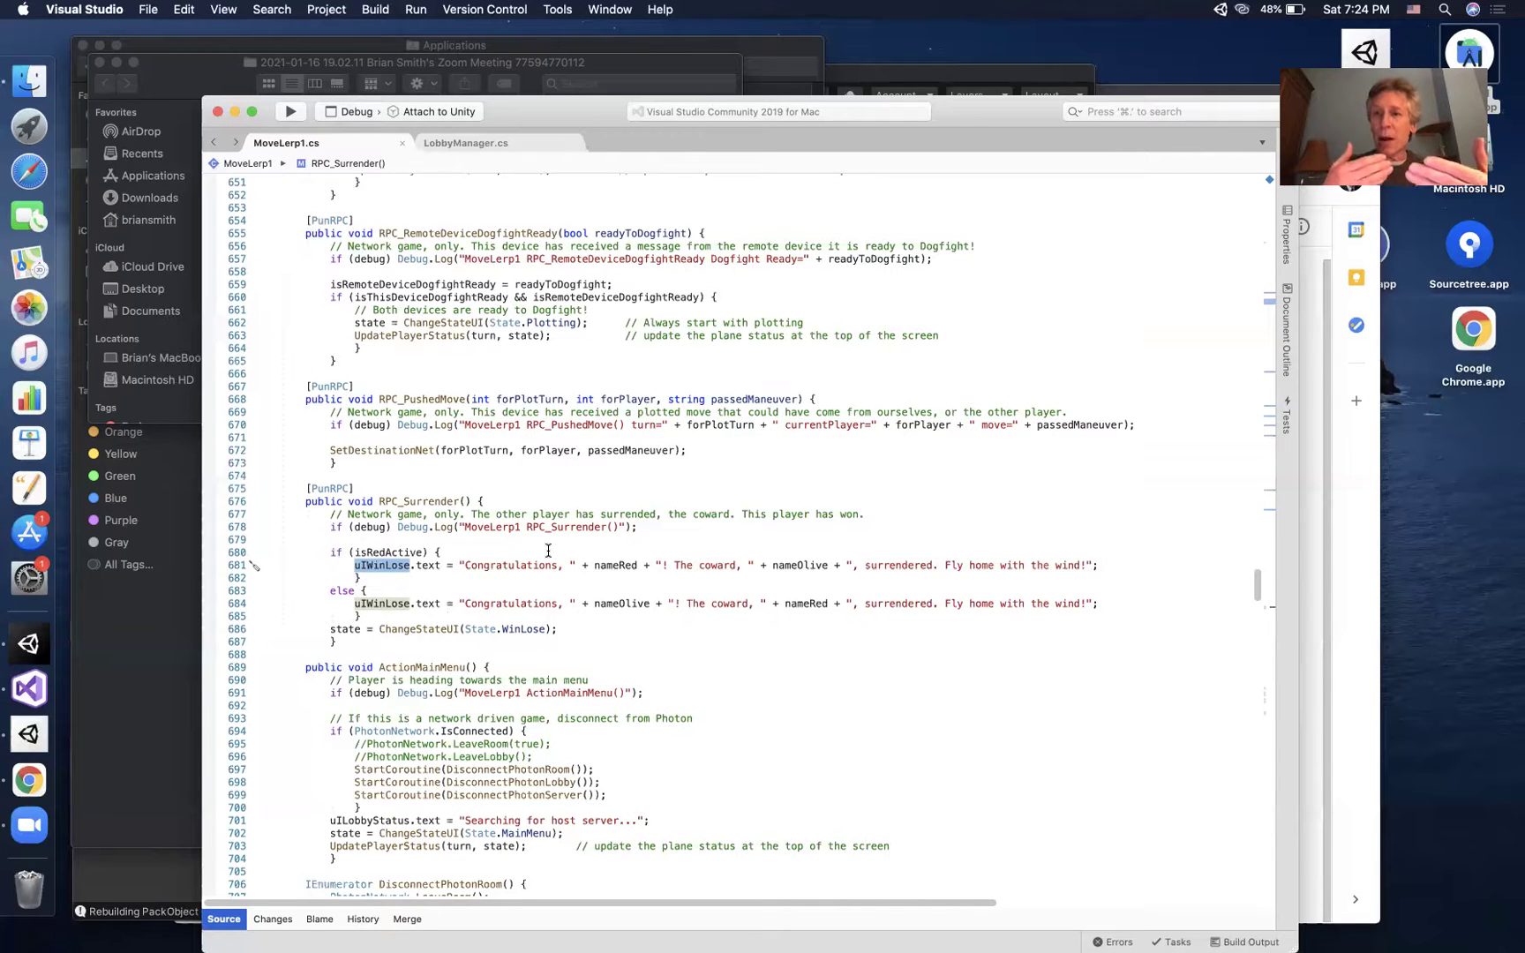